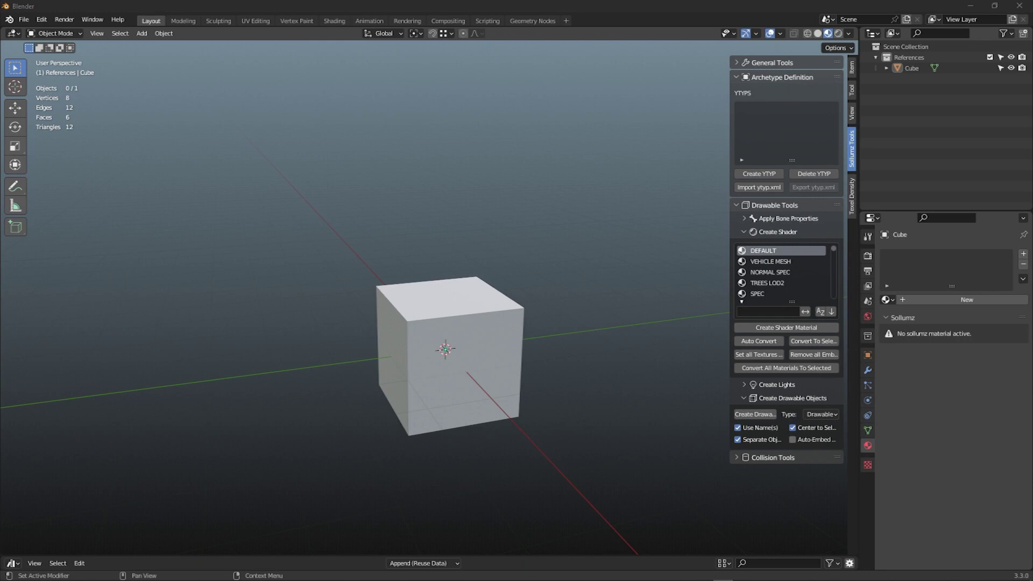
- Collapse the Archetype Definition and Drawable Tools panels and browse File > Import/Export for Codewalker XML
left_click(738, 78)
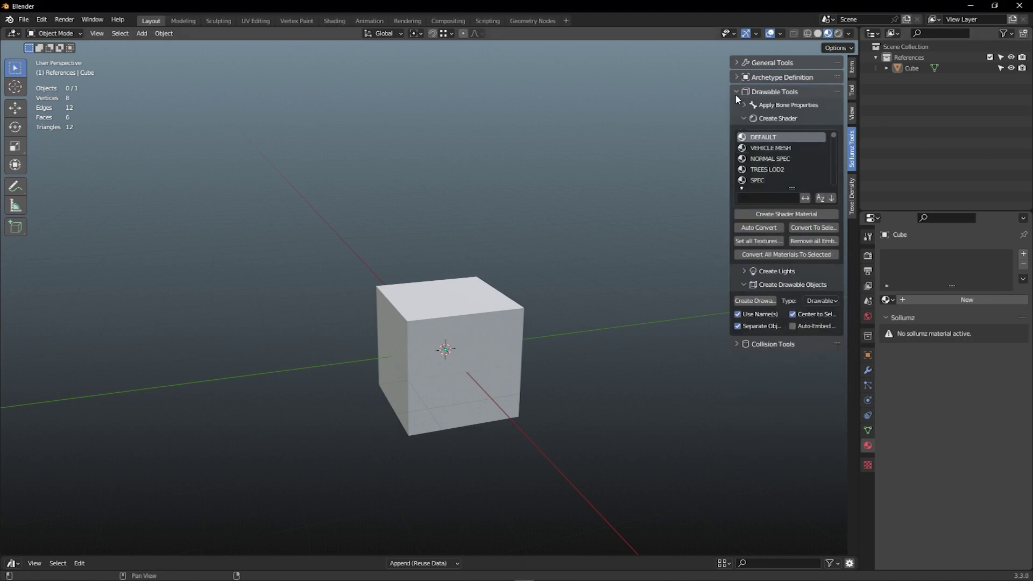
left_click(737, 94)
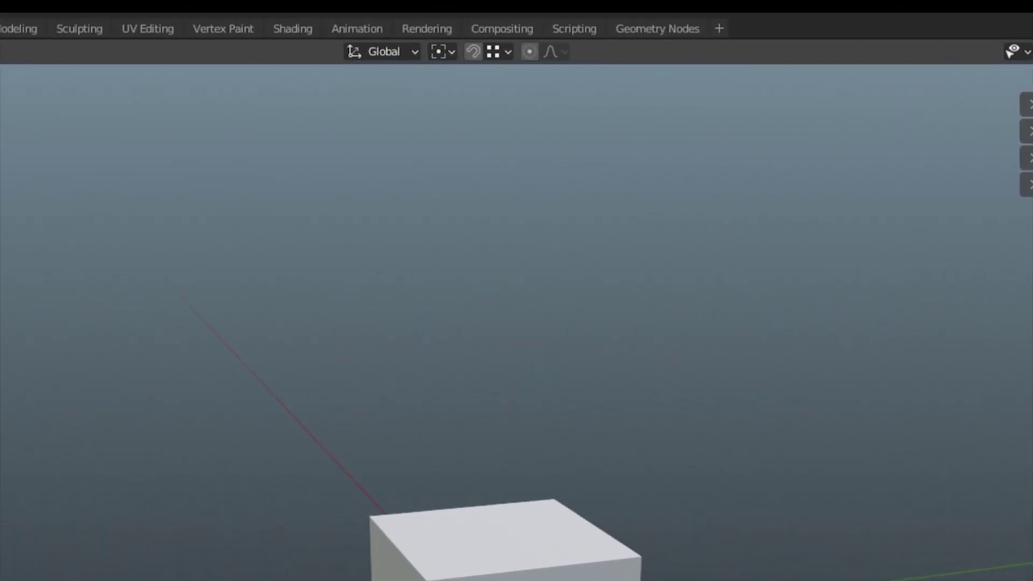
left_click(86, 24)
mouse_move(104, 309)
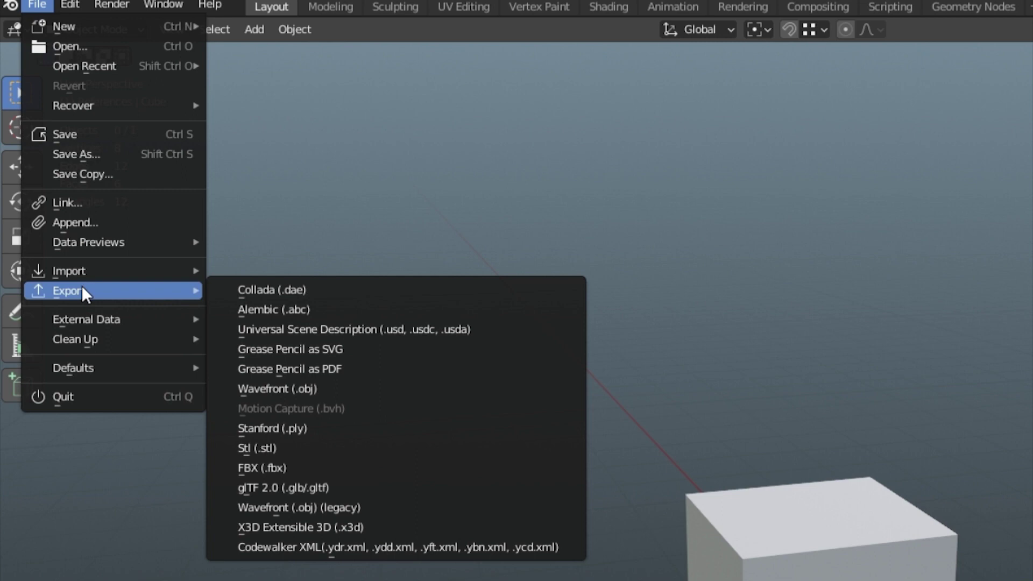
mouse_move(83, 269)
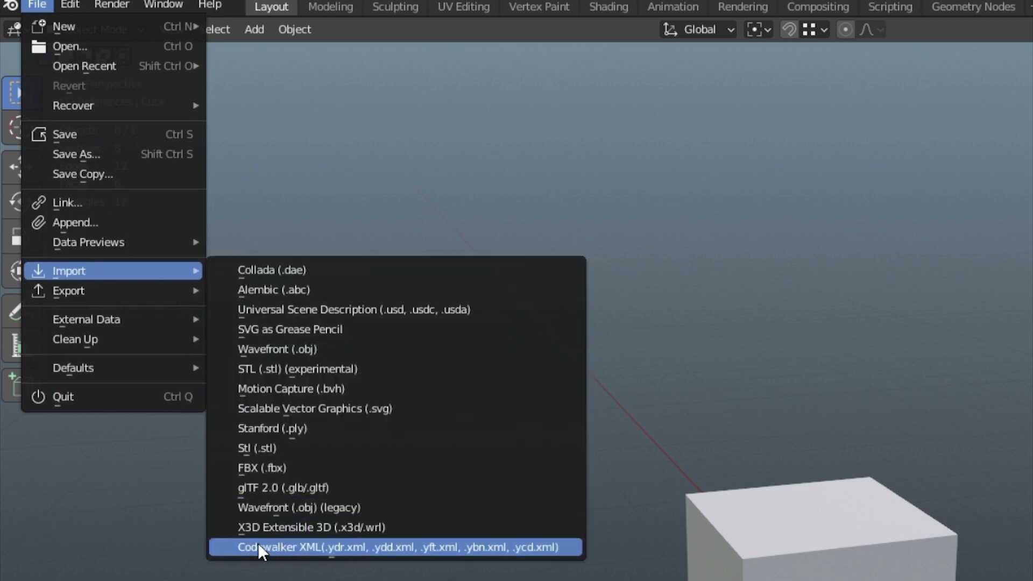
mouse_move(106, 291)
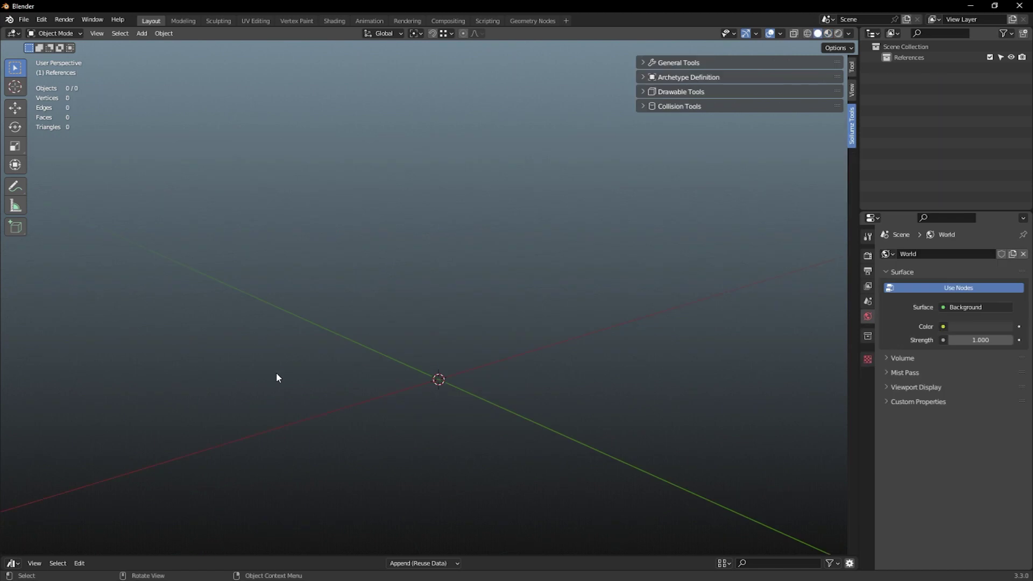
- Add a new cube mesh and rename it to 'cube' in the Outliner
key("shift+a")
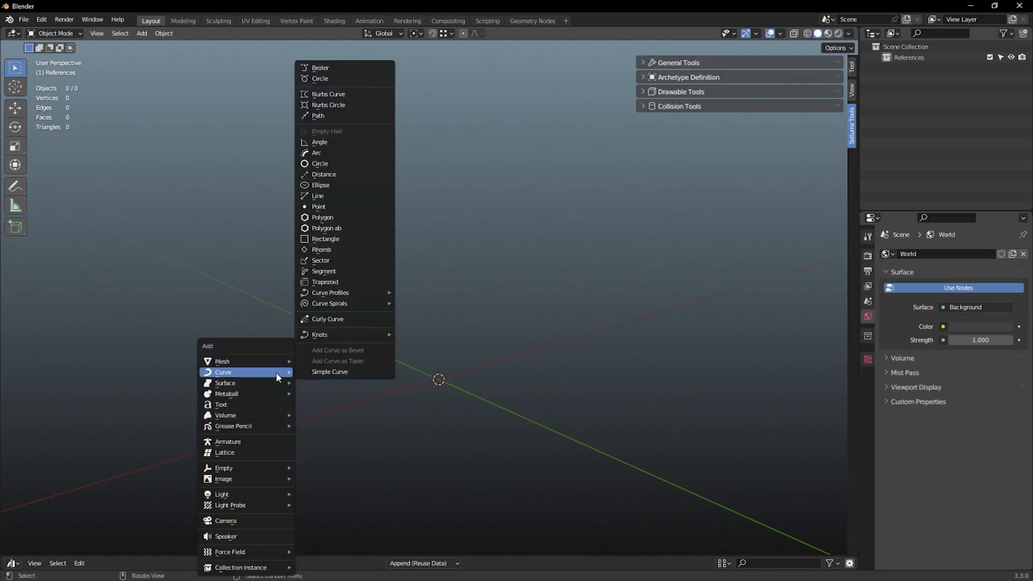
mouse_move(264, 359)
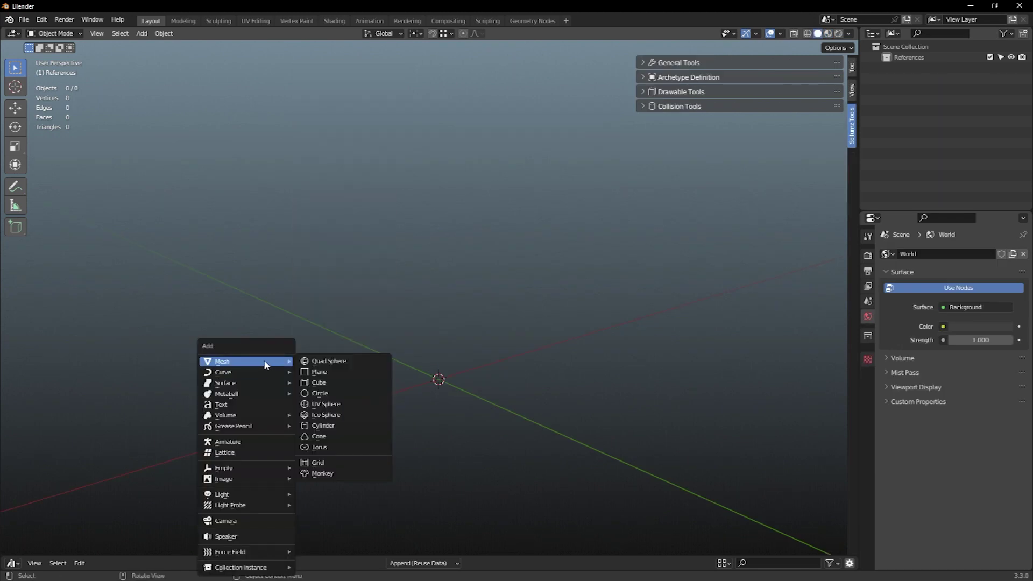
left_click(323, 382)
left_click(142, 32)
left_click(142, 32)
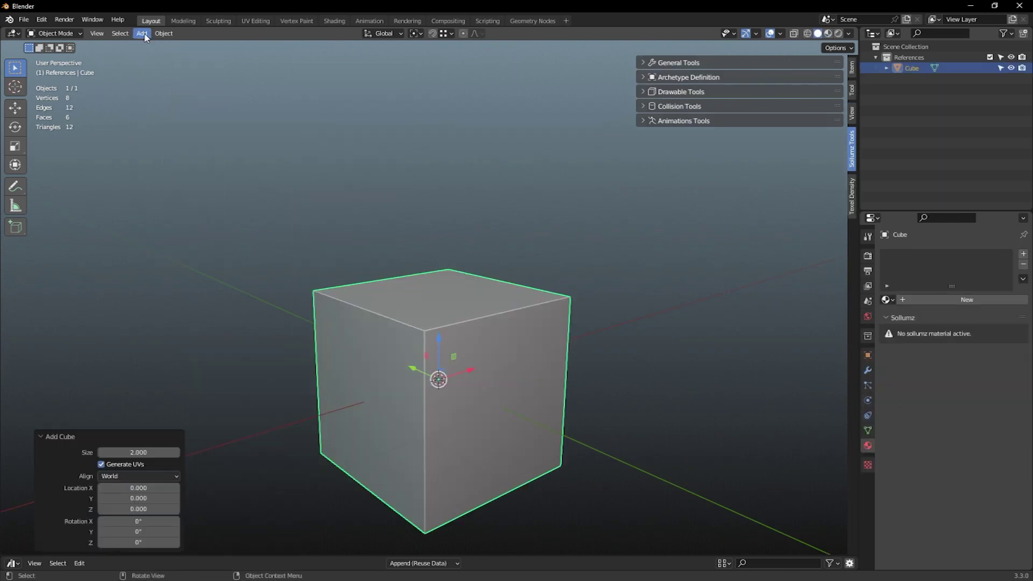
double_click(909, 68)
type("cube")
key("Return")
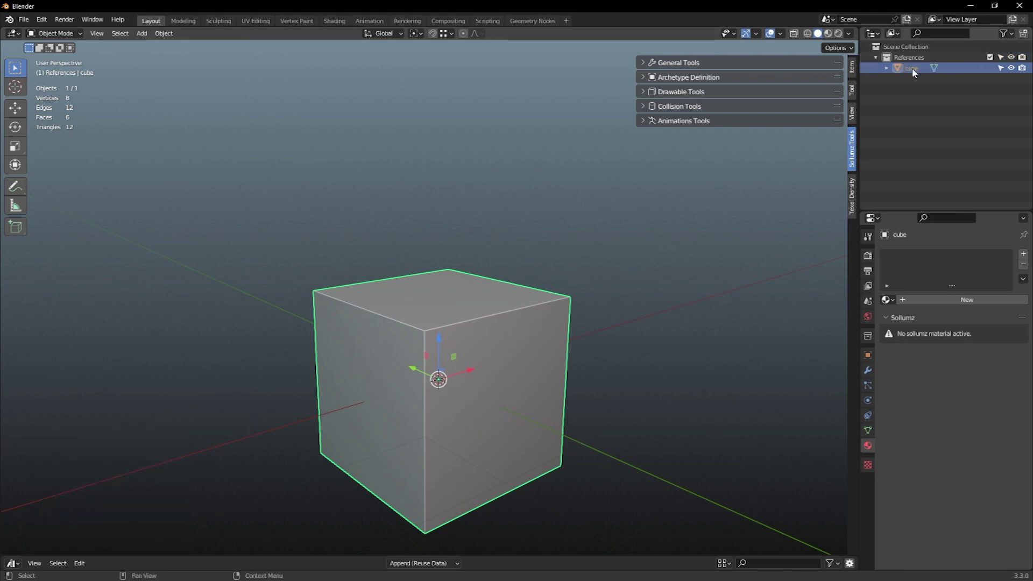
- Apply All Transforms to the reselected cube
left_click(627, 286)
left_click(506, 344)
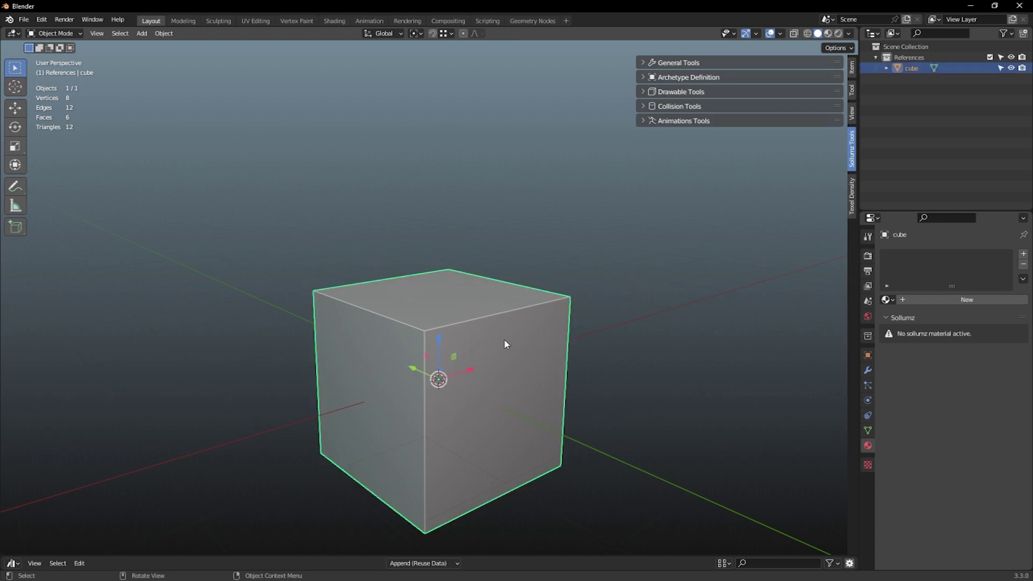
key("ctrl+a")
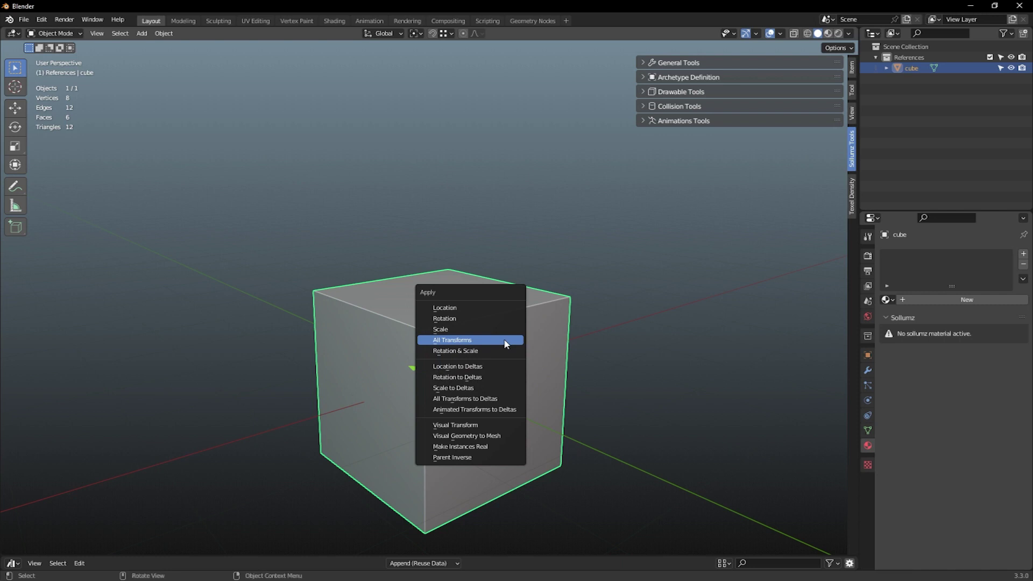
left_click(506, 344)
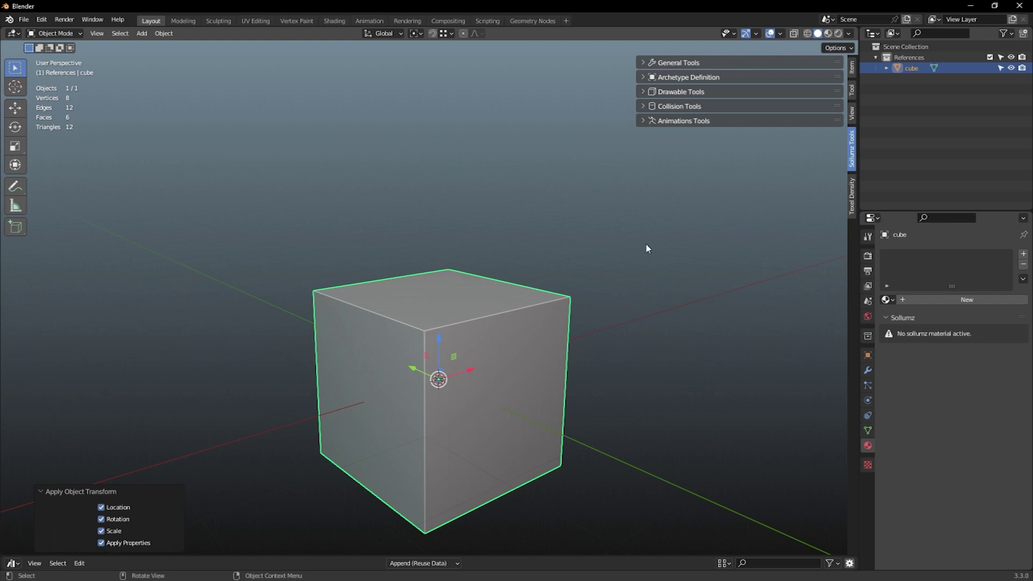
- Turn on Auto-Embed Collision and create a Drawable-type Sollumz object from the cube
left_click(644, 93)
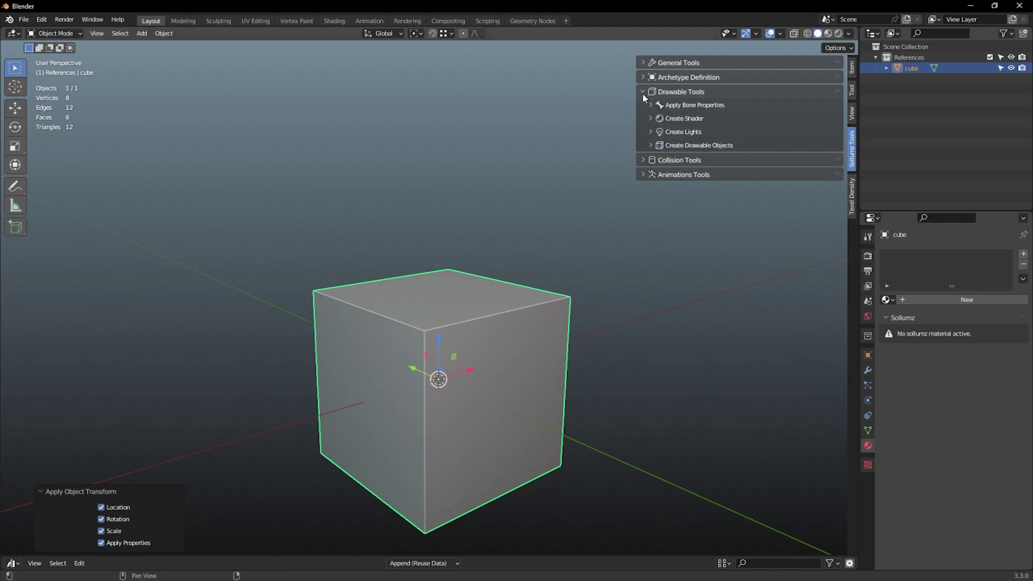
left_click(650, 146)
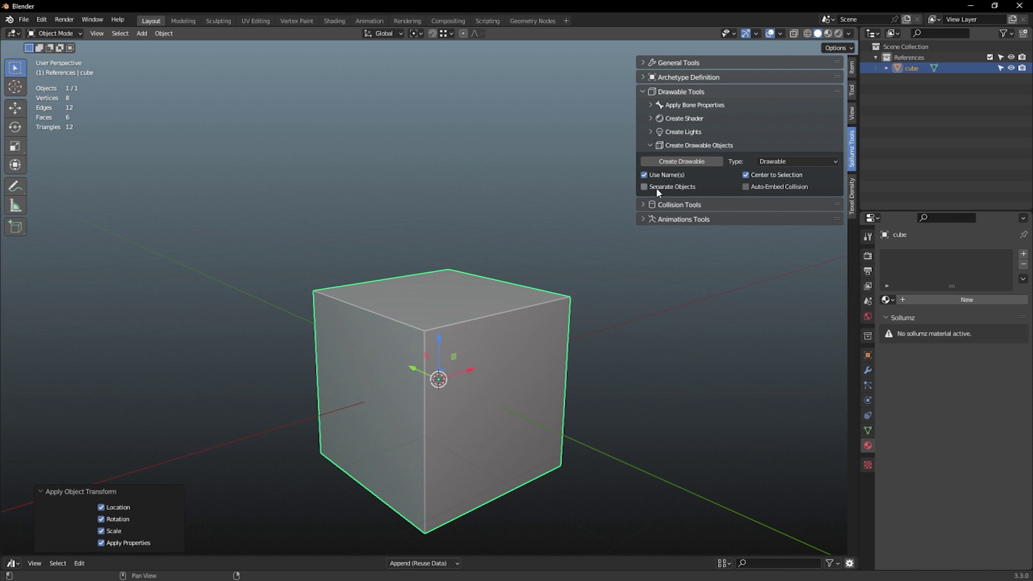
left_click(745, 188)
left_click(694, 163)
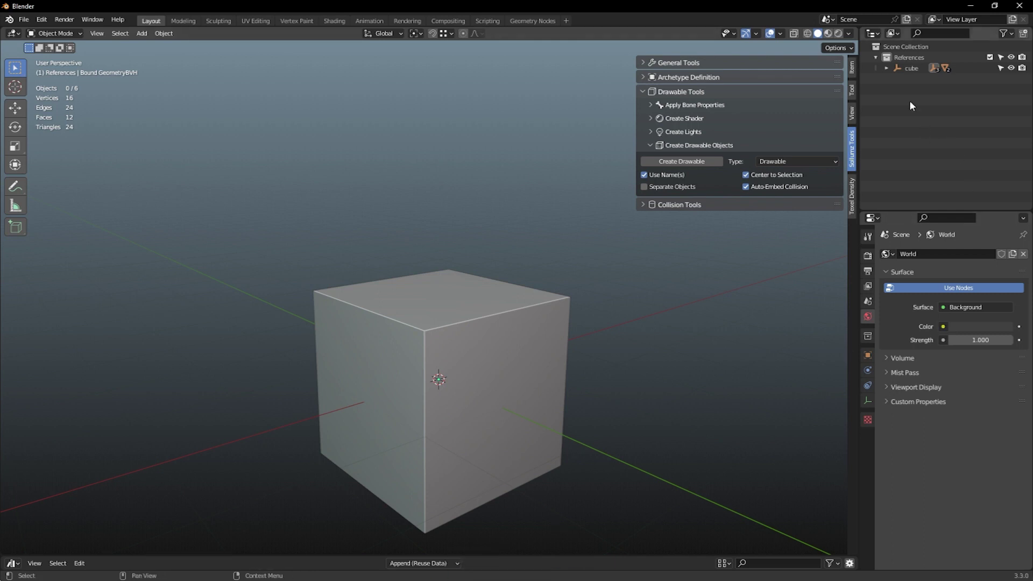
left_click(886, 69)
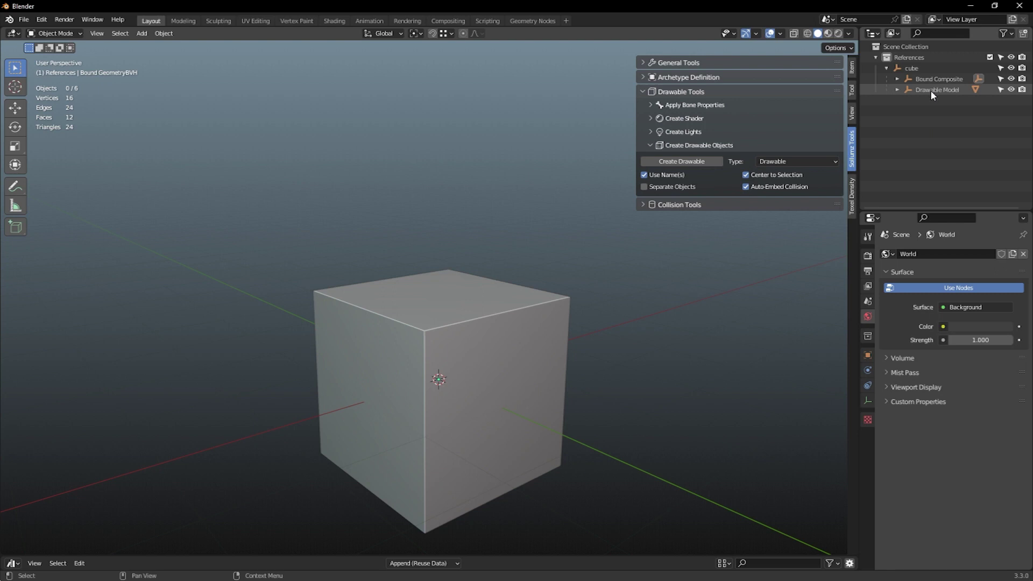
- Expand Drawable Model and cube_geom in the Outliner and select cube_geom
left_click(897, 90)
left_click(907, 101)
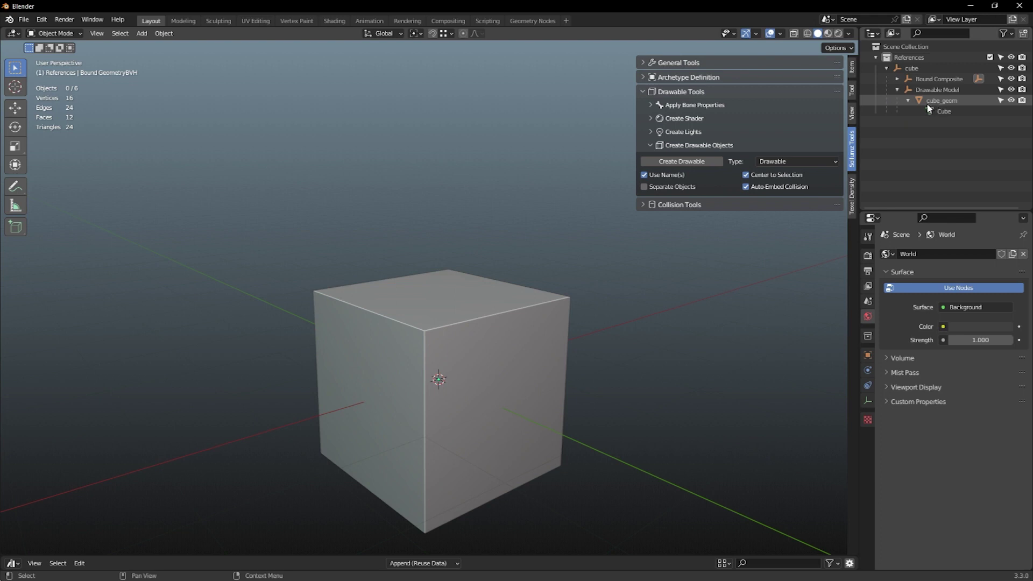
left_click(926, 102)
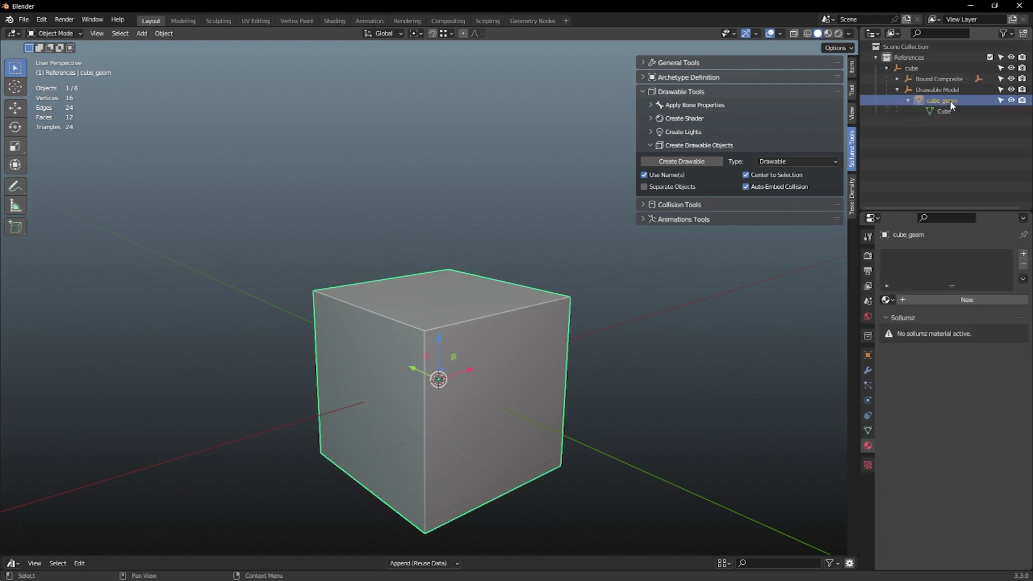
- Add a new material named Material to cube_geom, then switch to the Shading workspace
left_click(867, 448)
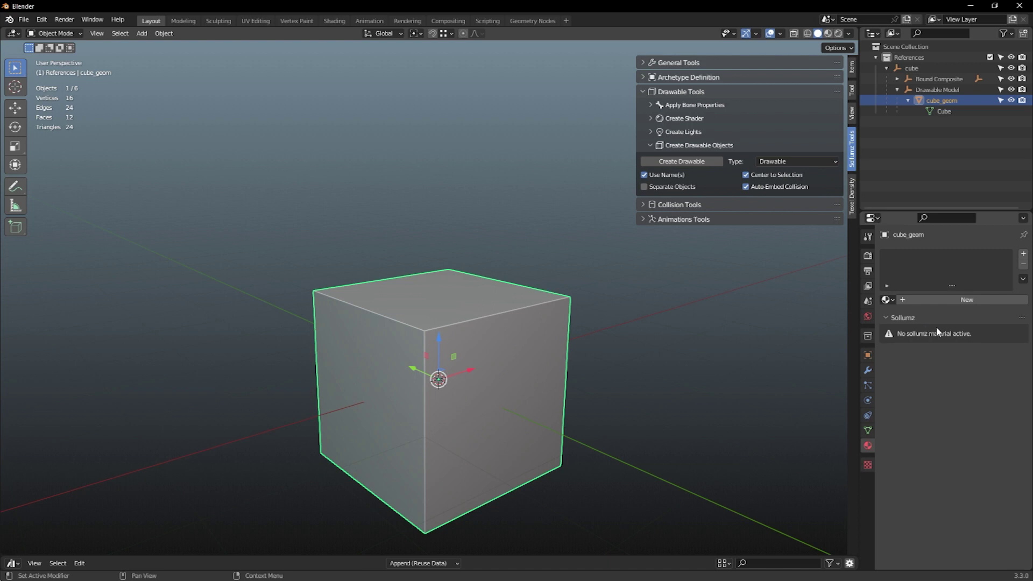
left_click(961, 299)
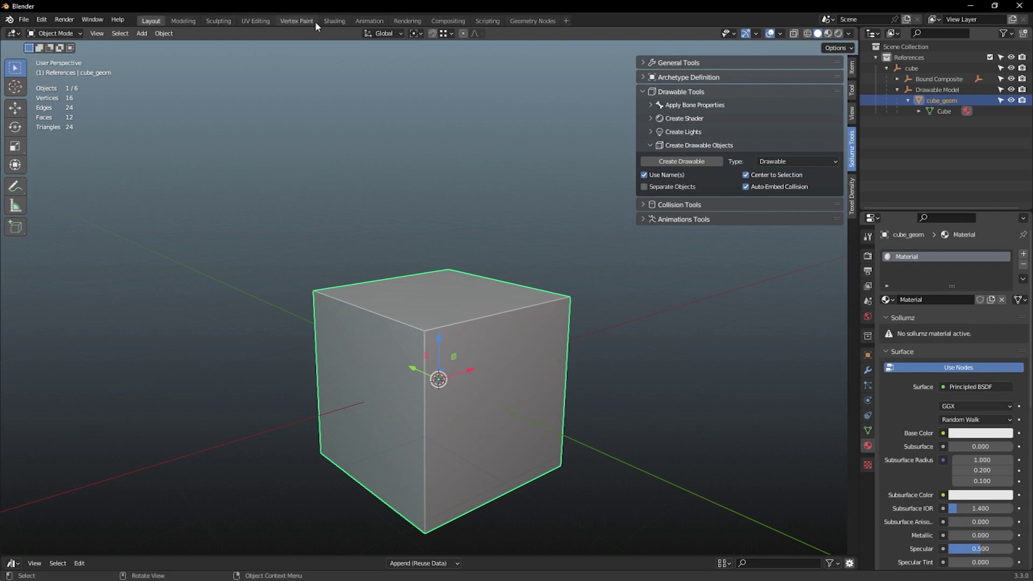
left_click(331, 21)
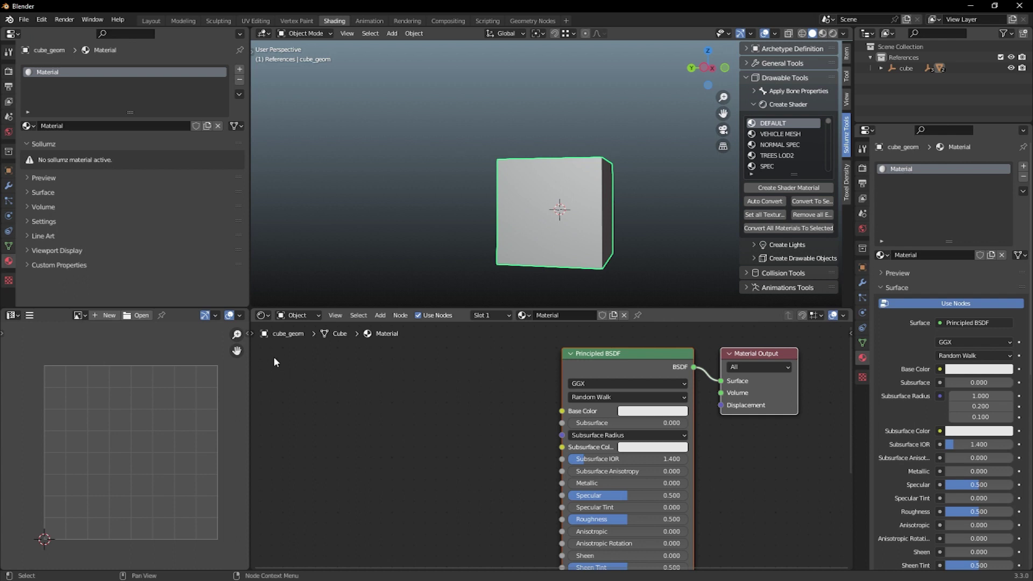
- Wire an ann_ed_wood01_ab.dds Image Texture node's Color into the Principled BSDF Base Color
left_click_drag(250, 366, 96, 366)
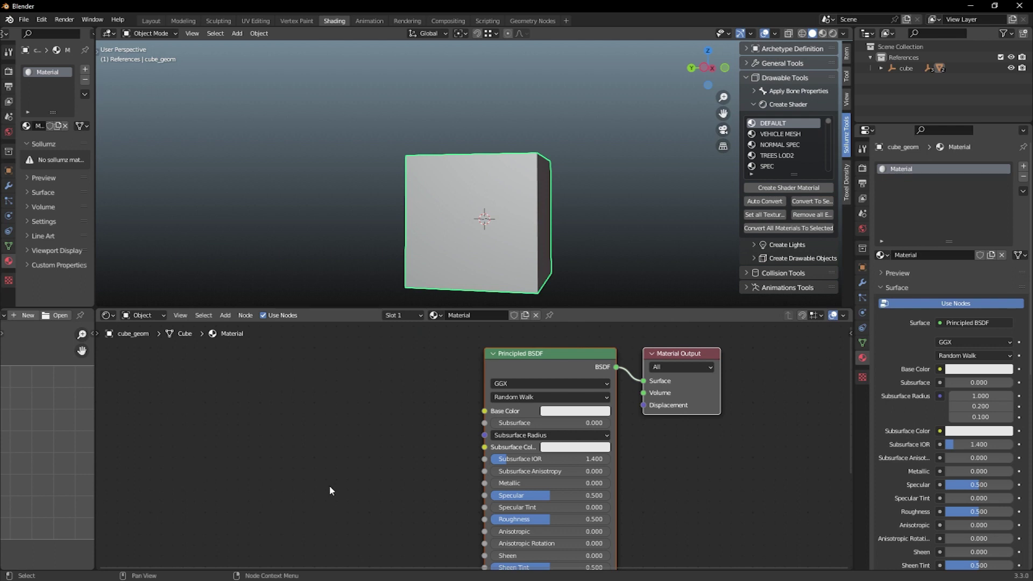
left_click_drag(443, 438, 274, 418)
left_click_drag(350, 422, 485, 411)
left_click_drag(396, 382, 481, 415)
left_click_drag(382, 366, 484, 411)
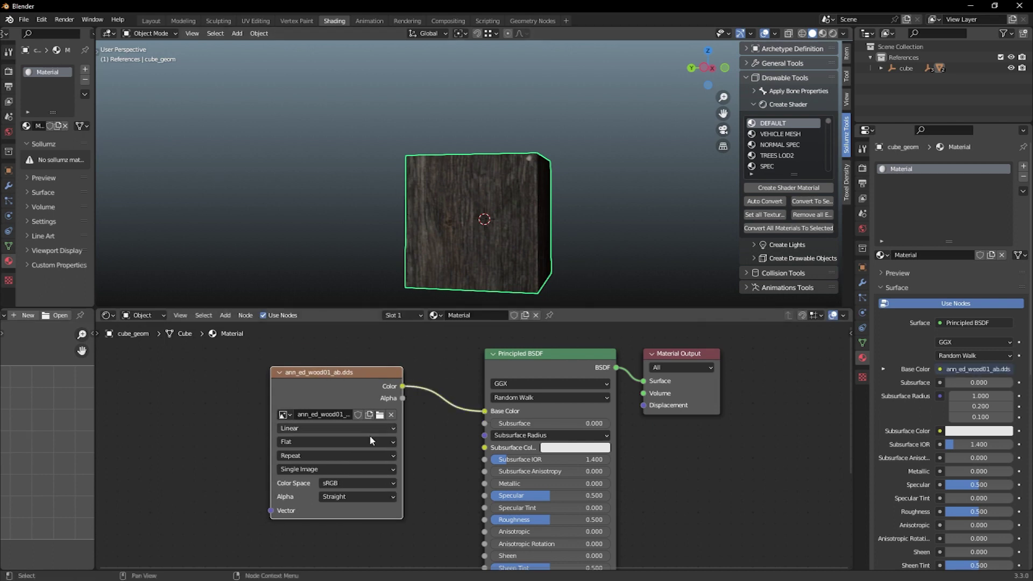
middle_click_drag(496, 146, 320, 238)
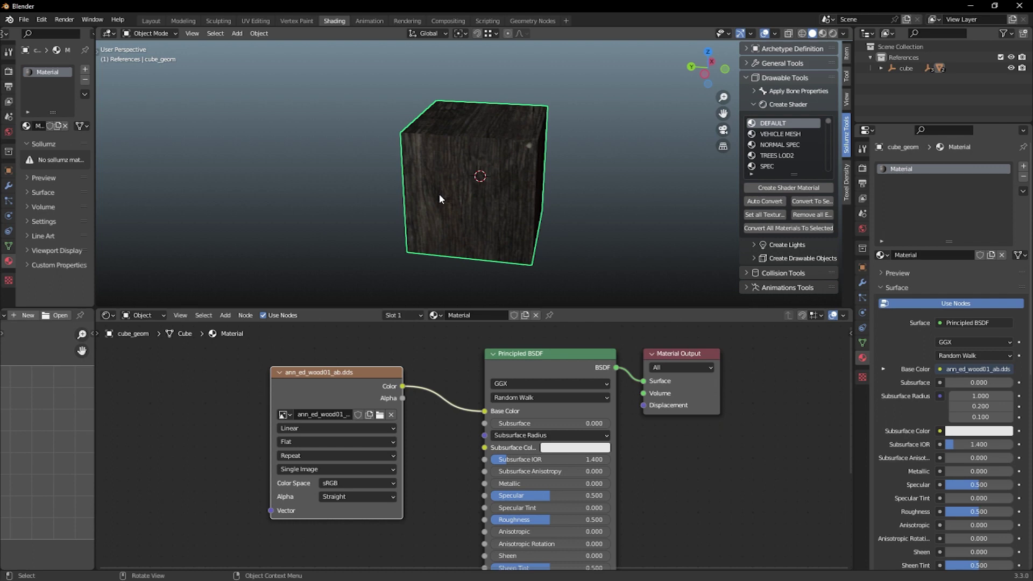
- Select all of the cube's faces in the UV Editing workspace
left_click(255, 22)
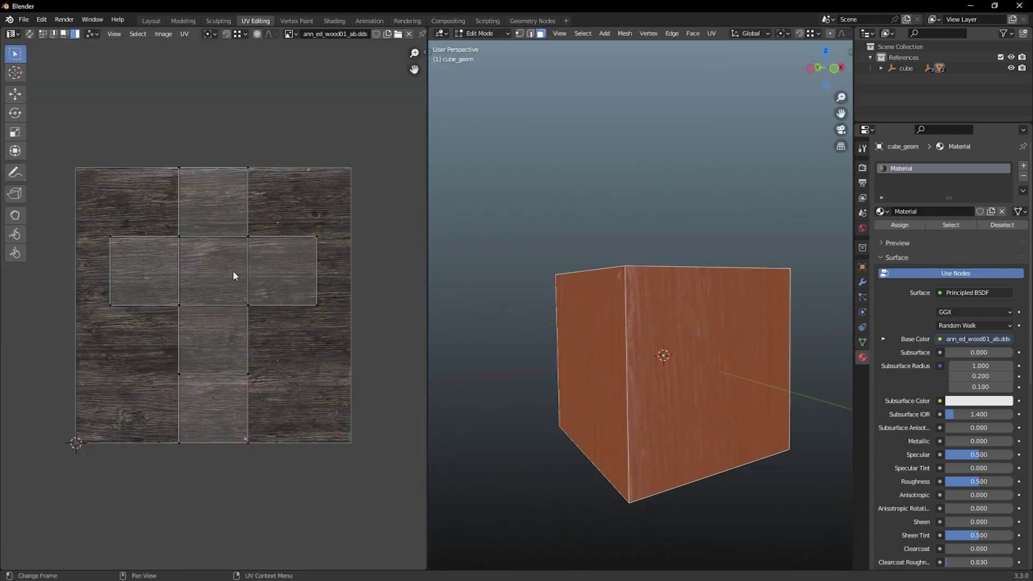
left_click(518, 314)
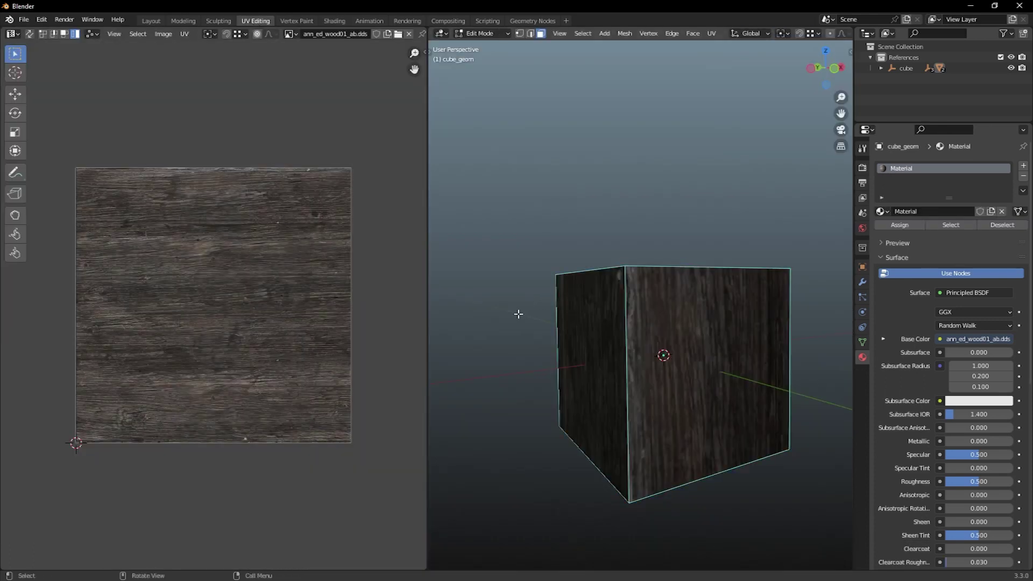
key("a")
left_click(583, 345)
left_click(655, 277)
left_click(595, 349)
key("a")
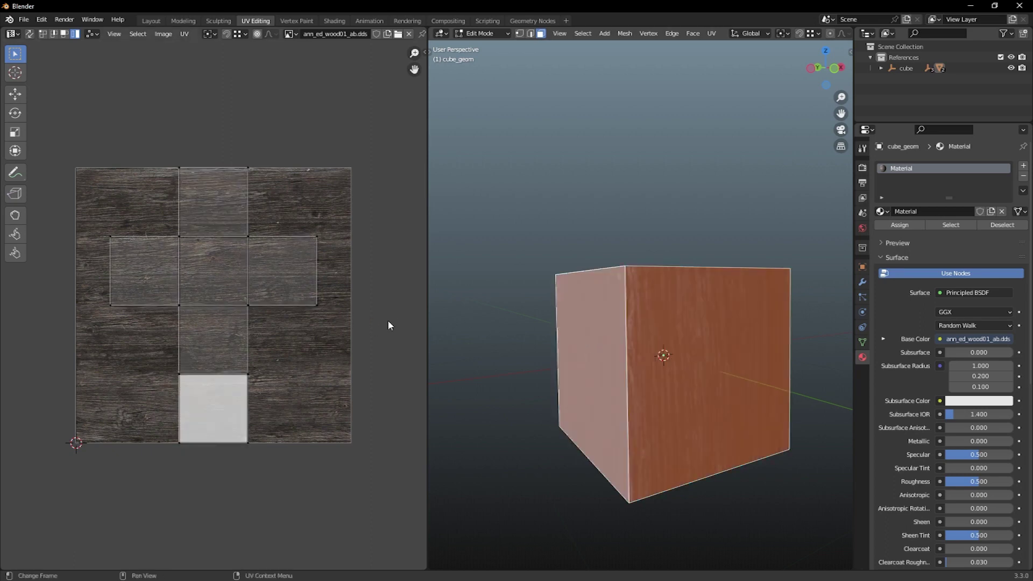
- Scale the cube's UV unwrap down on the wood image and return to object mode in Layout
key("a")
key("s")
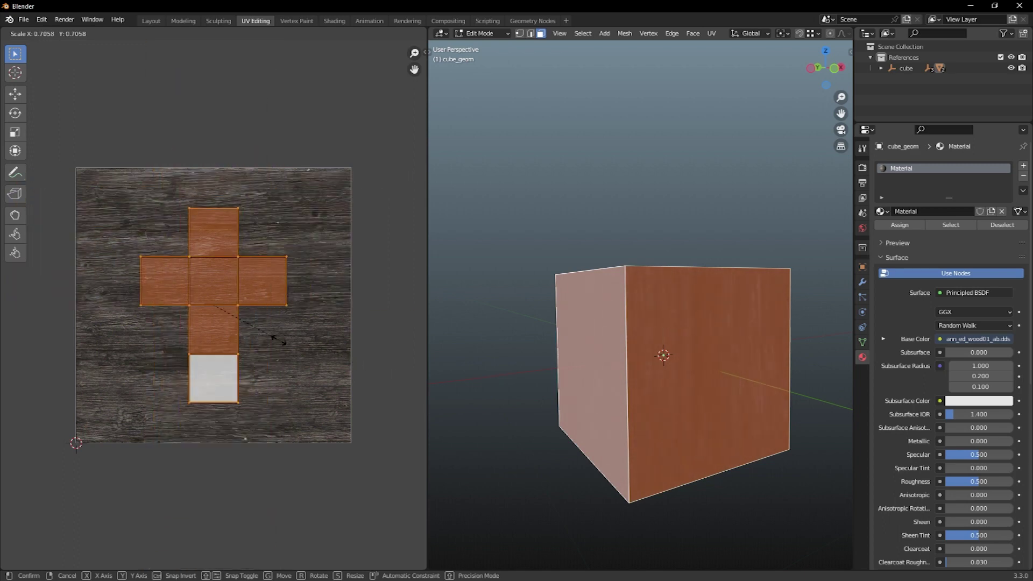
left_click(315, 349)
left_click(371, 379)
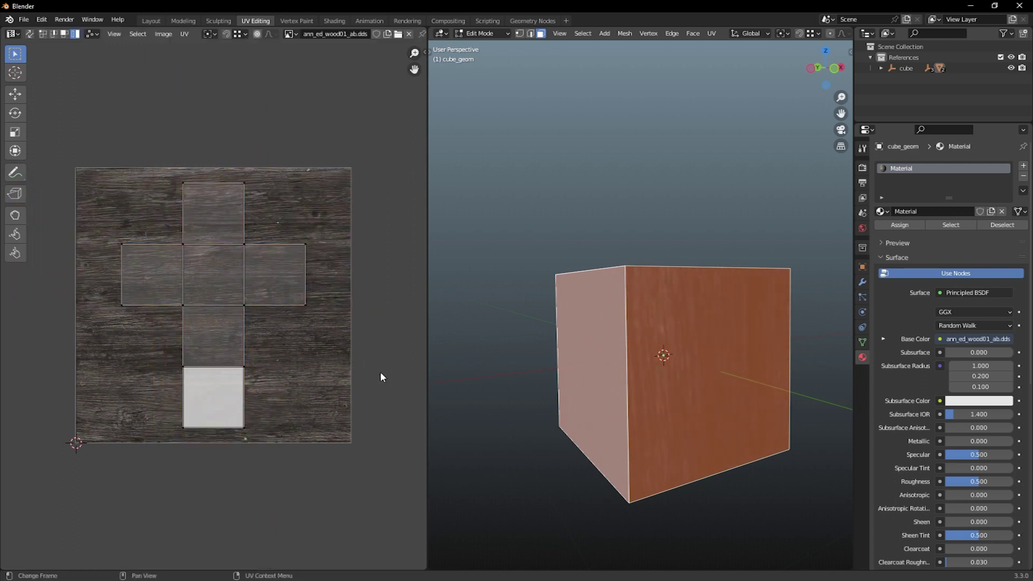
key("Tab")
left_click(156, 21)
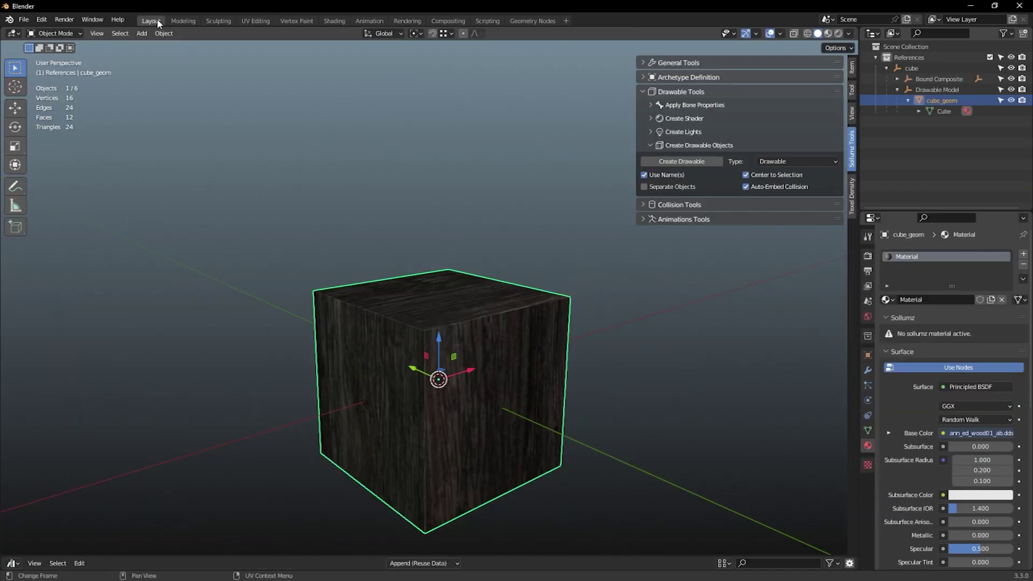
- Convert cube_geom's material to the Sollumz DEFAULT shader with Convert To Selected
left_click(530, 251)
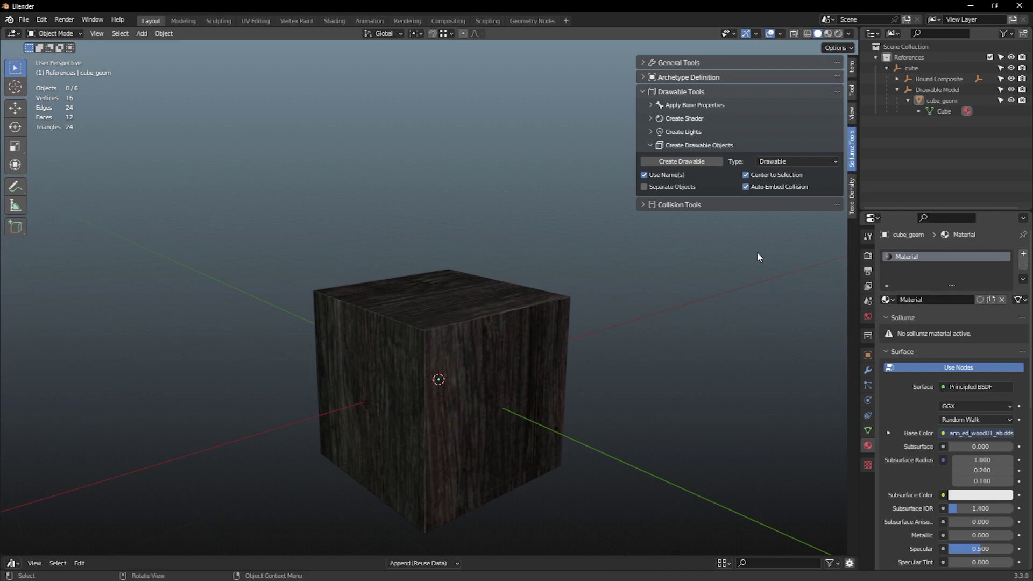
left_click(973, 102)
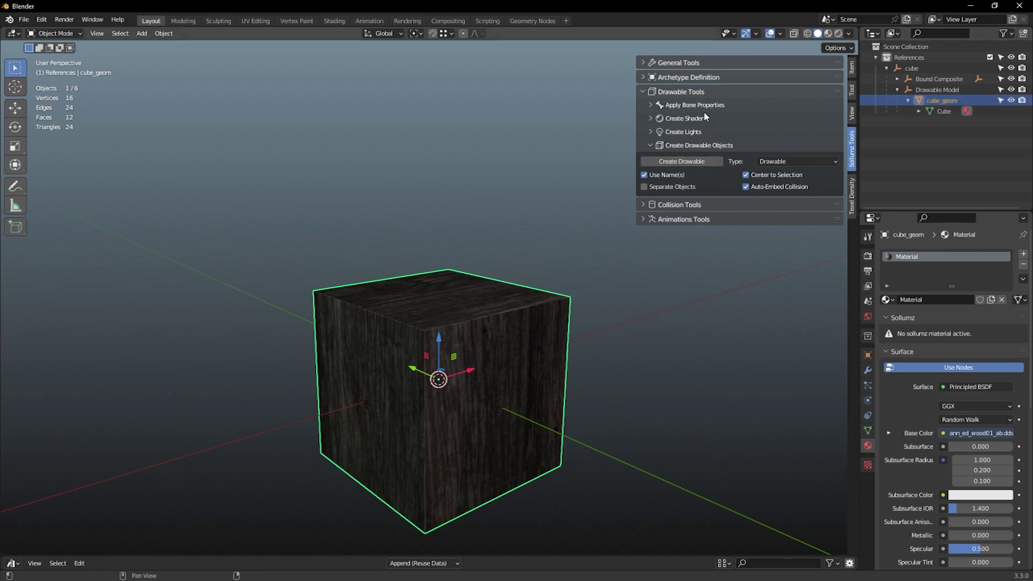
left_click(651, 143)
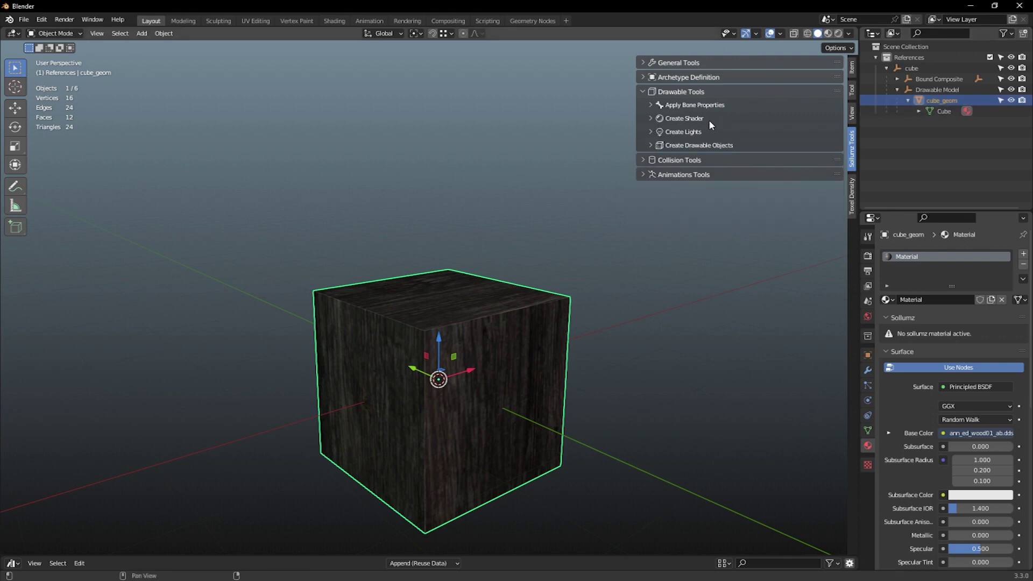
left_click(652, 118)
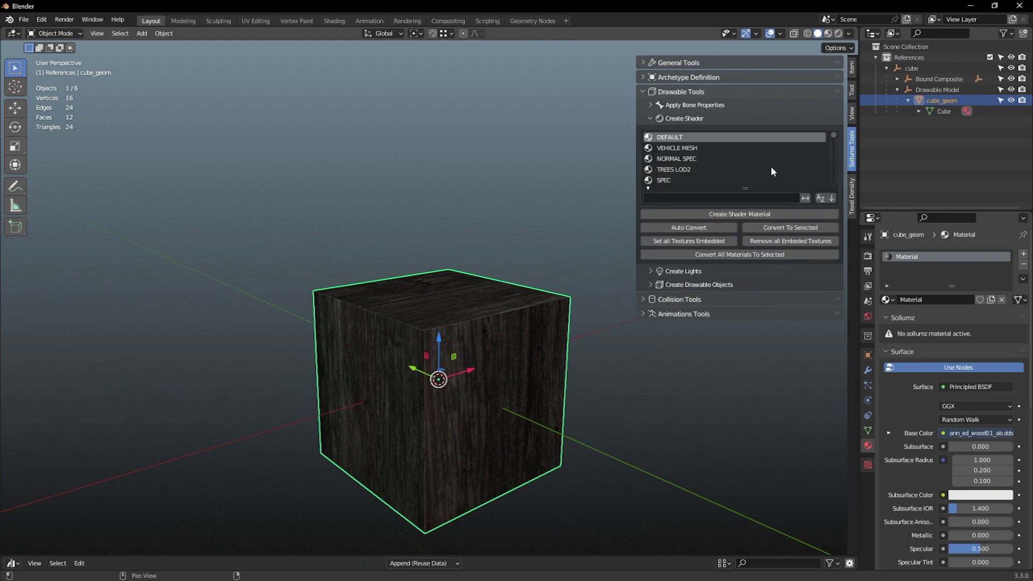
scroll(680, 172, "down", 2)
scroll(680, 172, "up", 3)
left_click(797, 228)
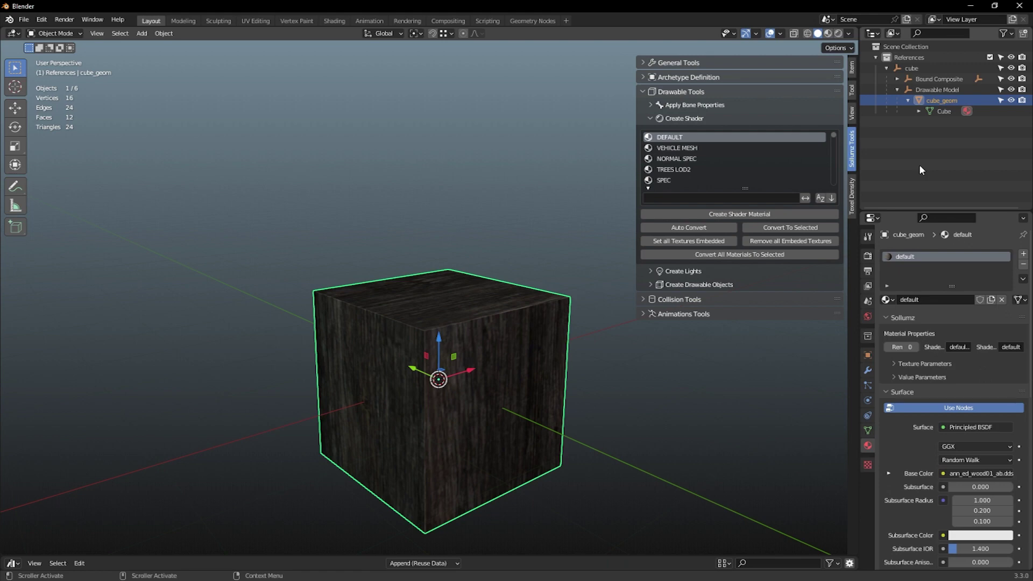
left_click(897, 91)
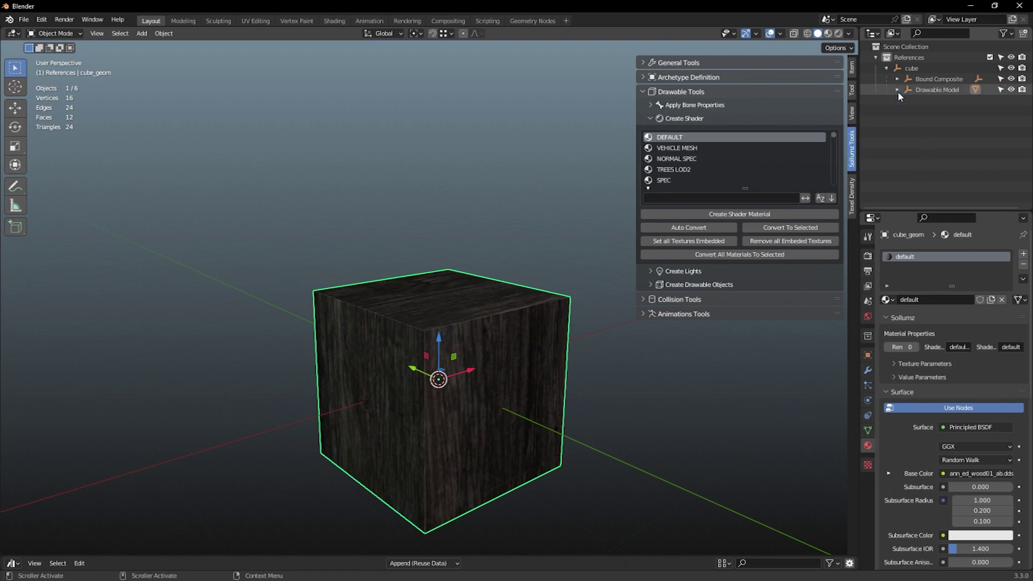
left_click(934, 81)
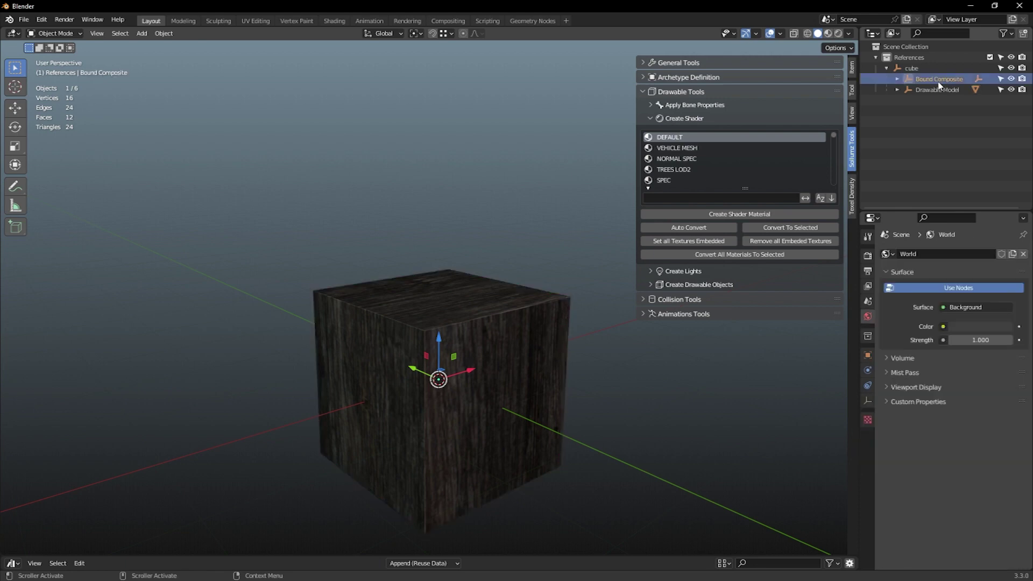
- Select Bound Poly Mesh under Bound GeometryBVH and create a Default collision material on it
left_click(896, 79)
left_click(907, 90)
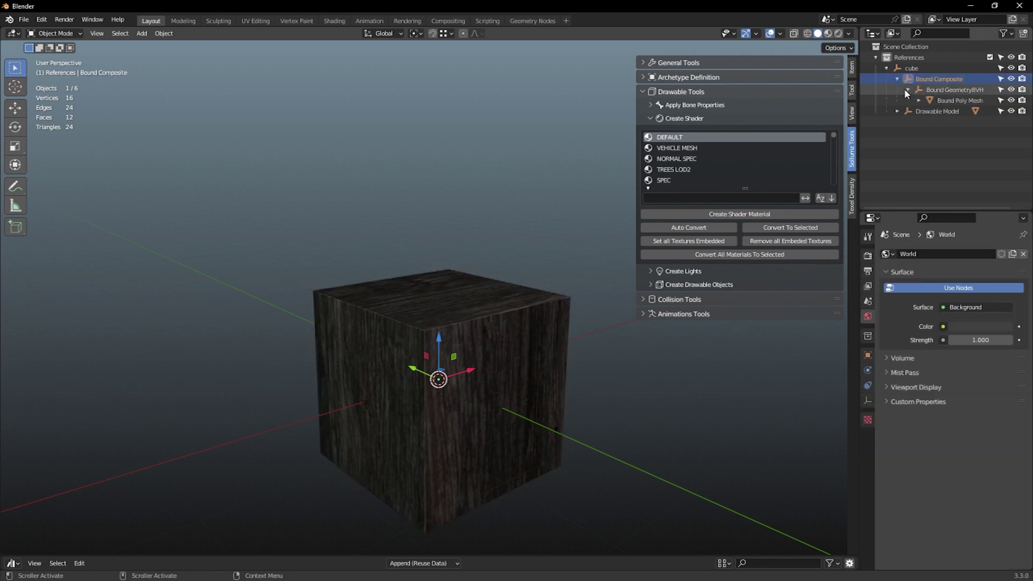
left_click(951, 102)
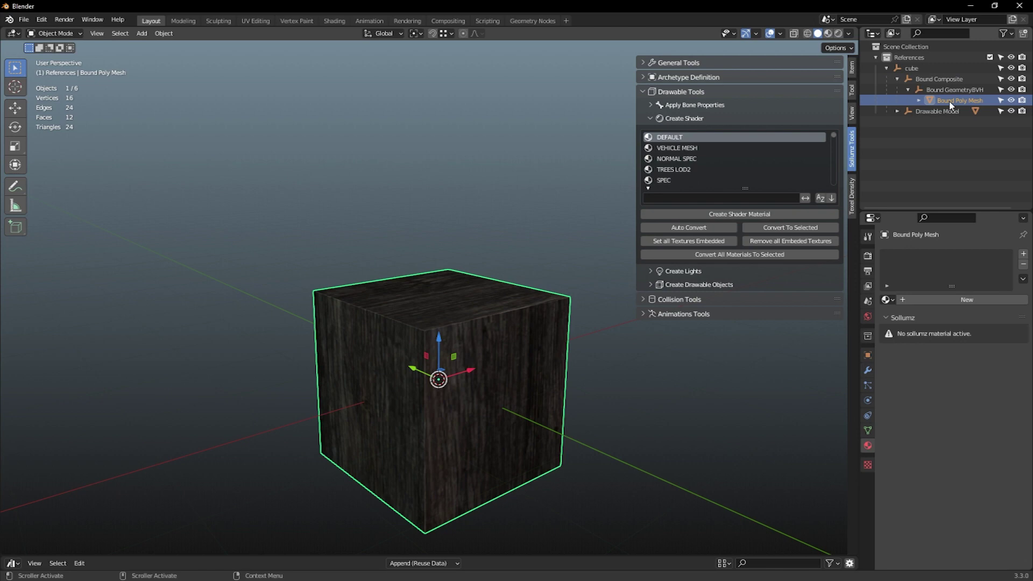
left_click(675, 300)
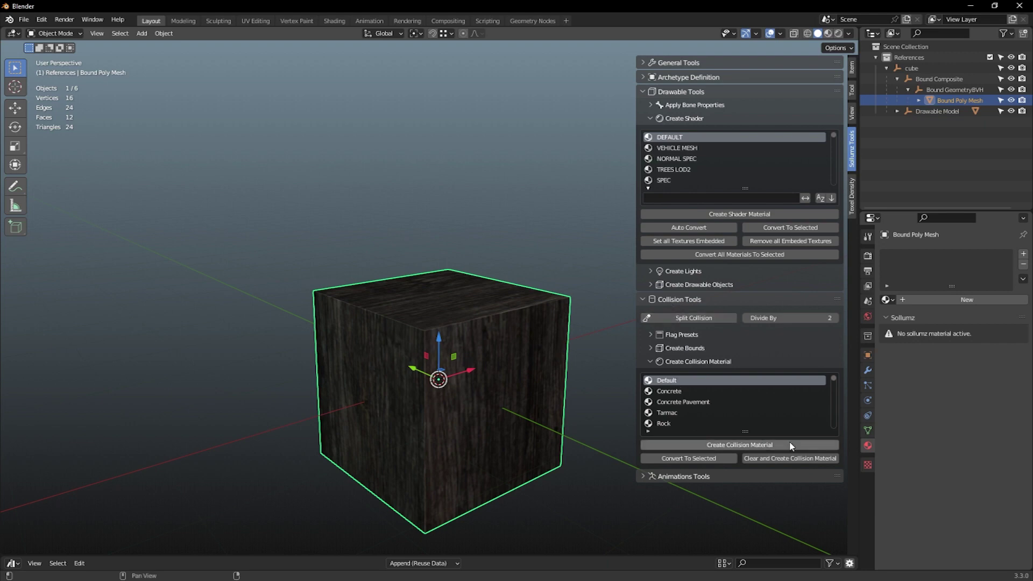
scroll(706, 418, "down", 1)
scroll(705, 412, "down", 1)
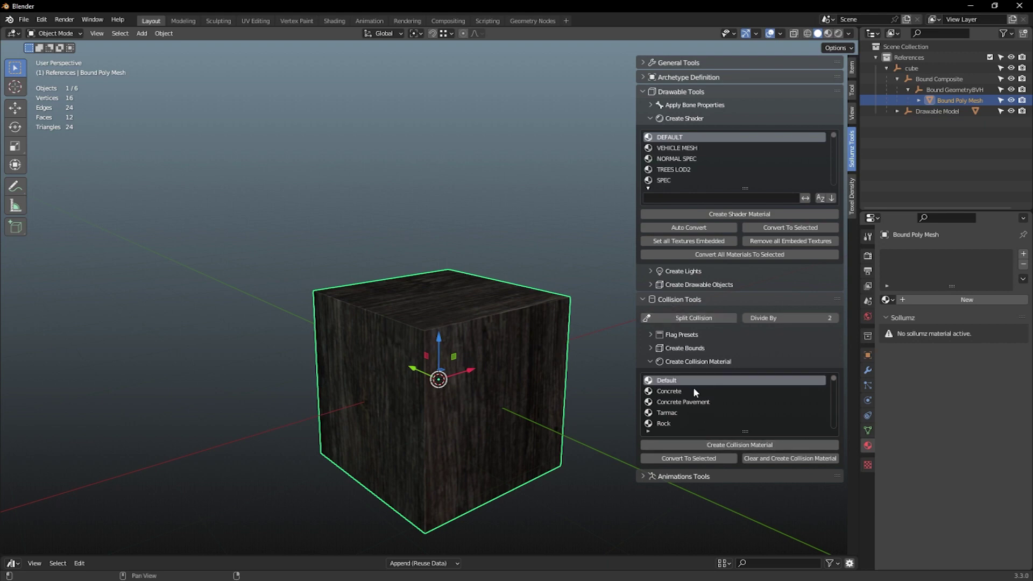
scroll(689, 415, "up", 3)
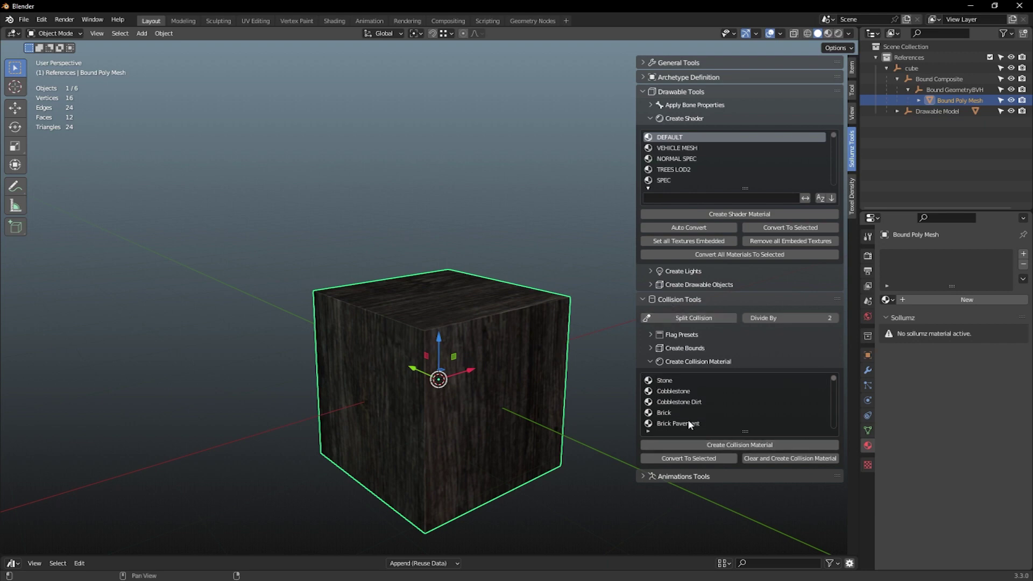
left_click(647, 431)
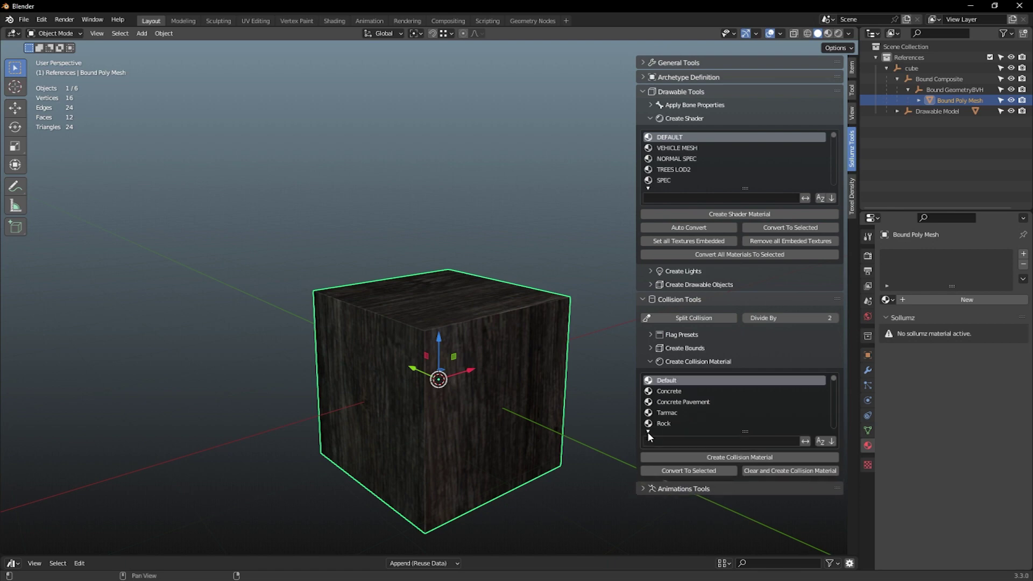
left_click(647, 431)
left_click(734, 447)
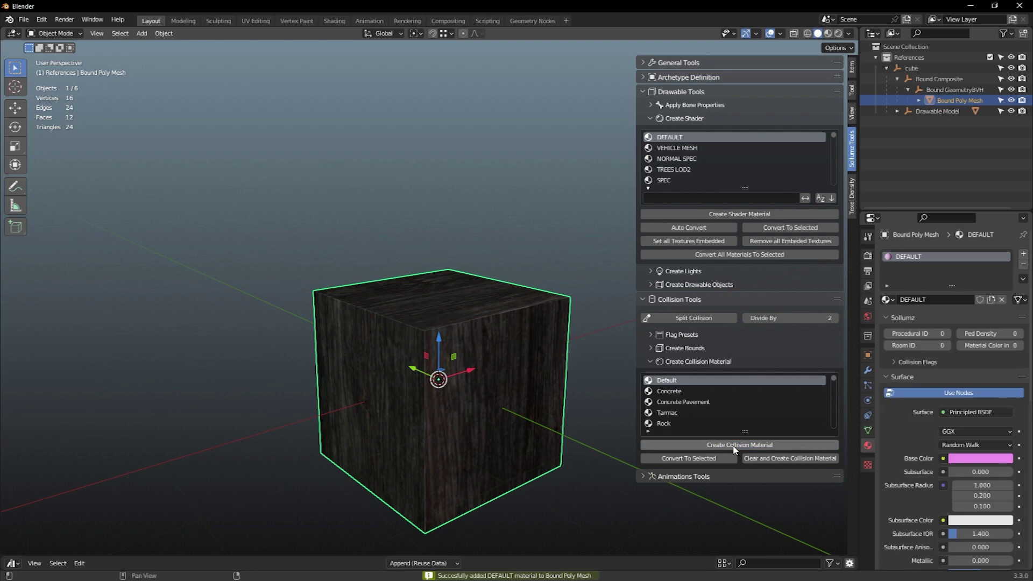
left_click(960, 92)
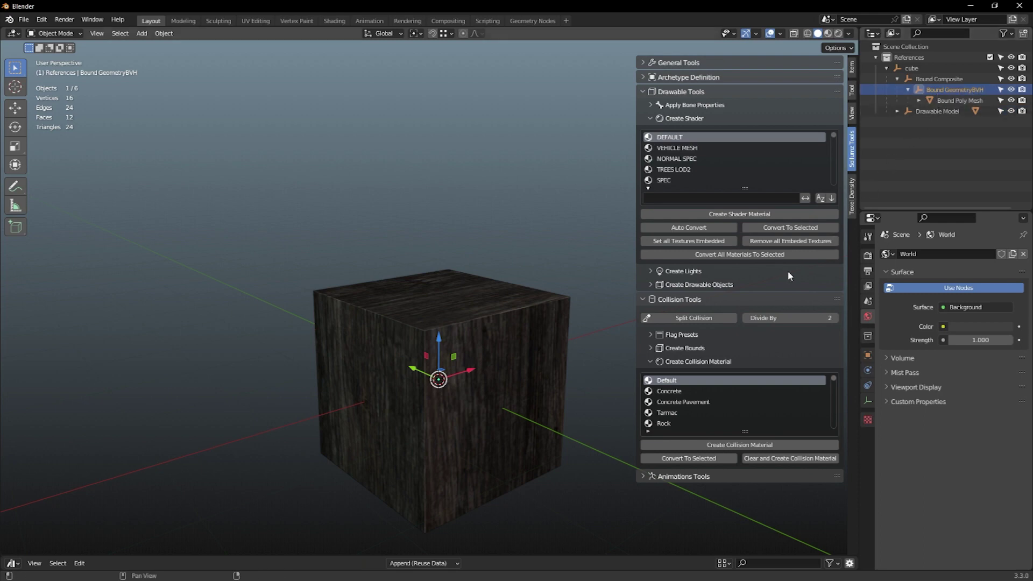
- Apply the General (Default) flag preset from Collision Tools to Bound GeometryBVH
left_click(651, 334)
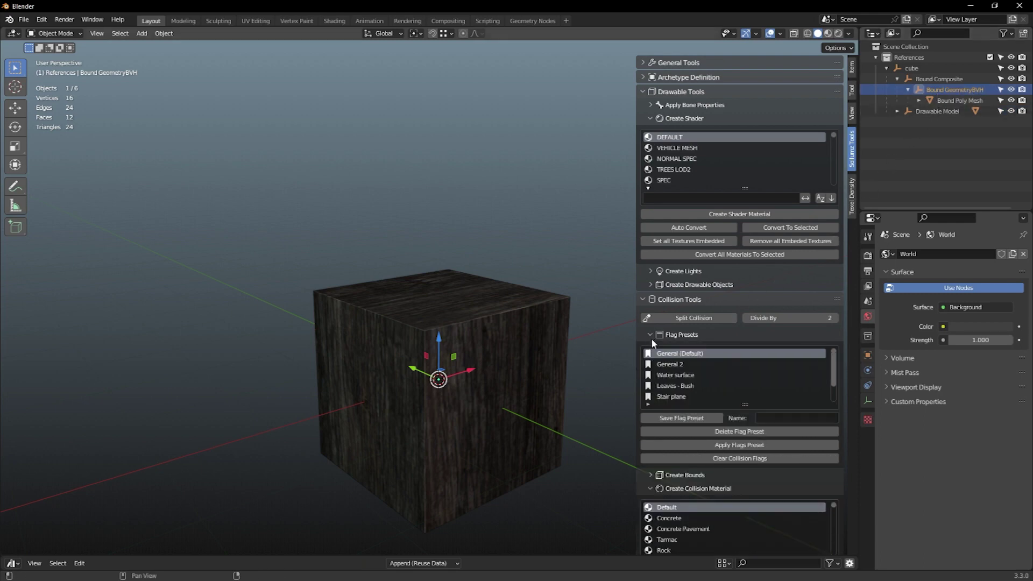
left_click(731, 447)
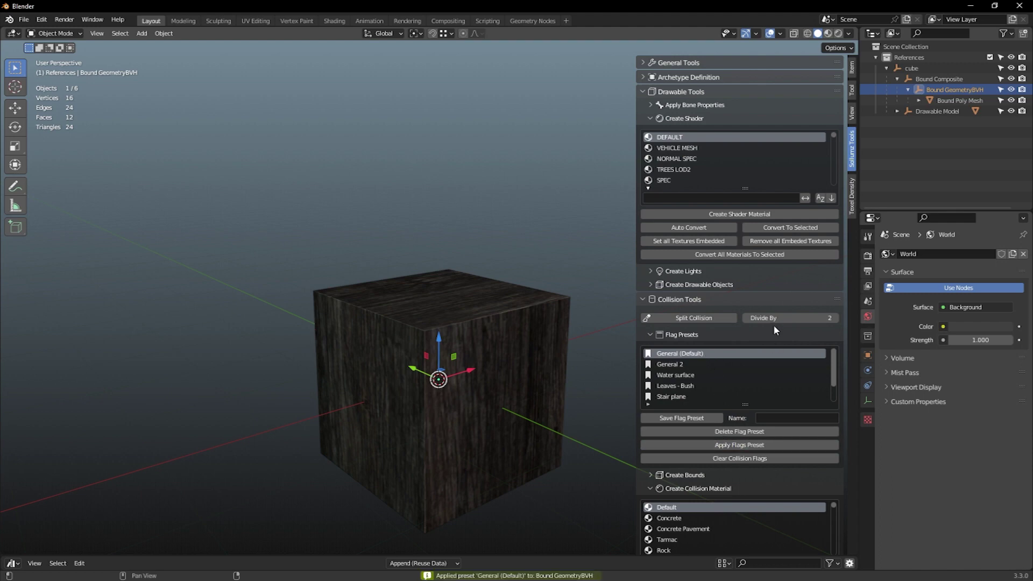